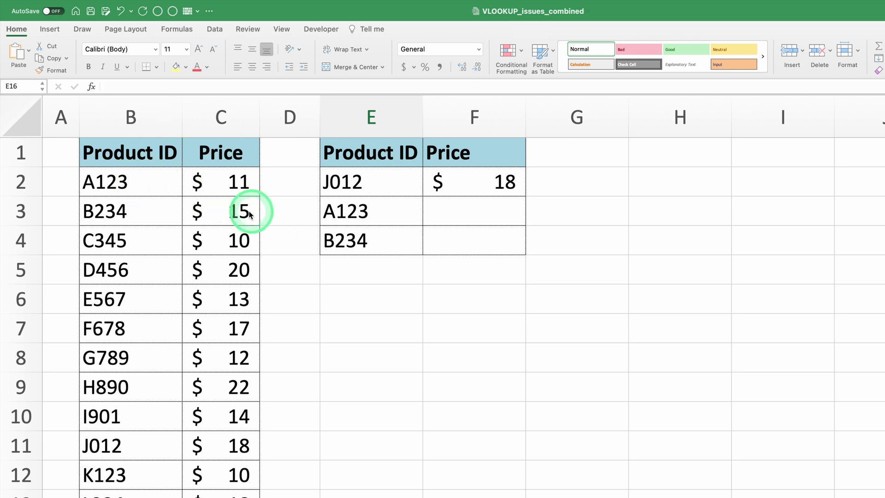
Fill the J012 price lookup from F2 down to F4, then check F3's shifted B3:C21 range
left_click(442, 181)
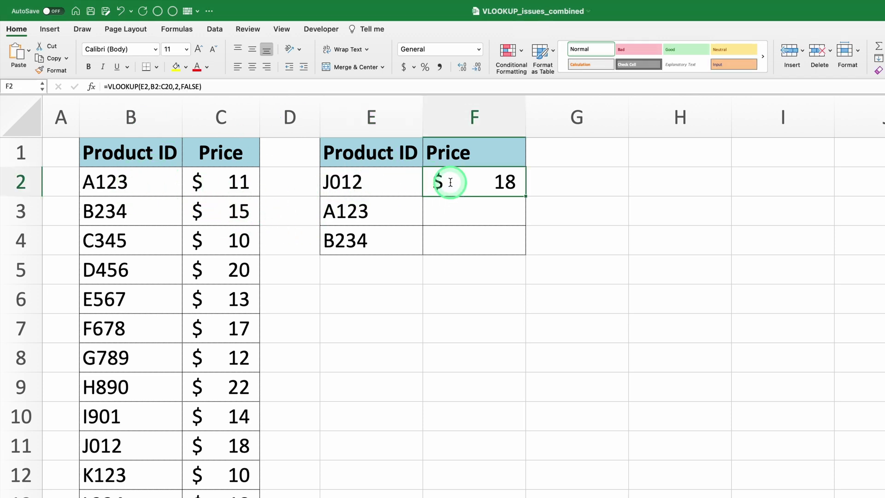
double_click(446, 182)
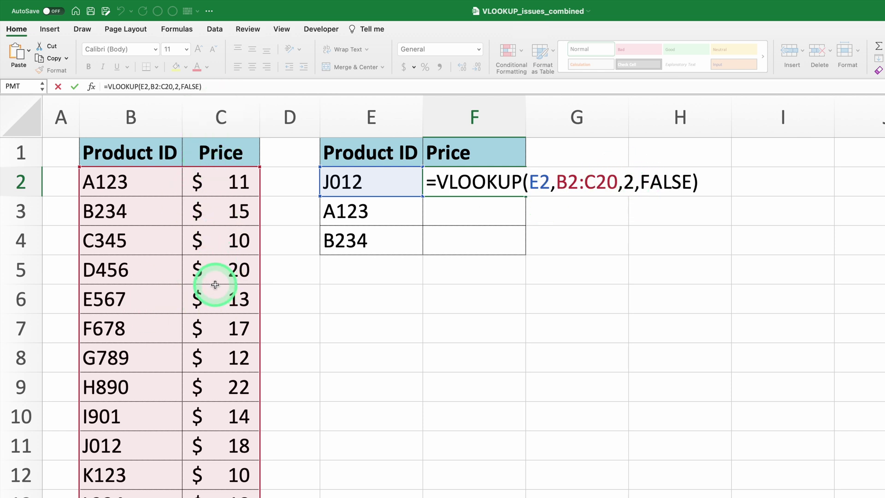
key("Return")
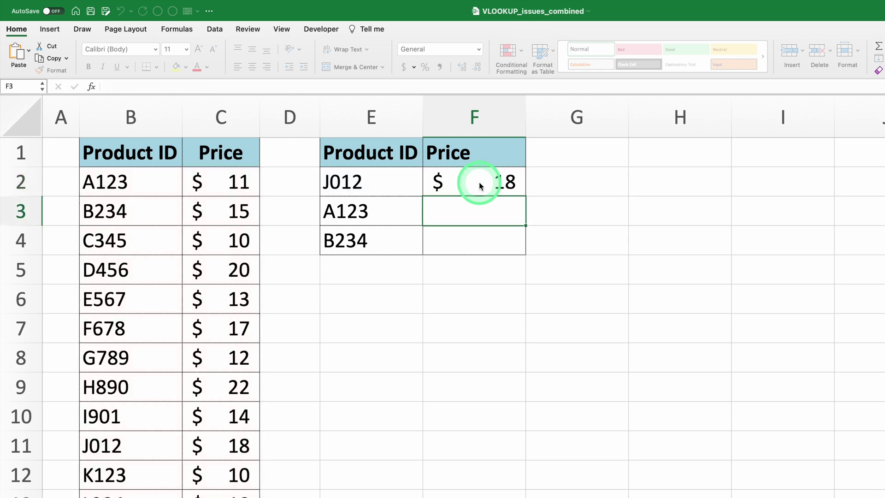
left_click(513, 180)
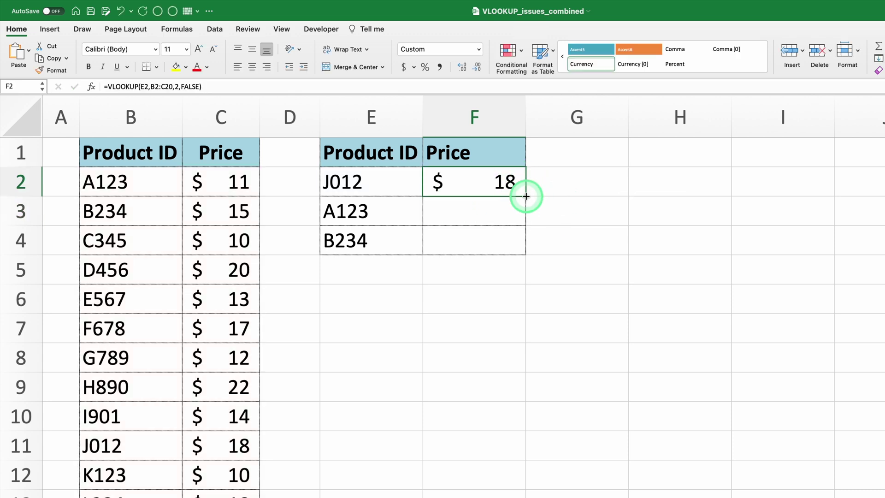
left_click_drag(526, 196, 606, 251)
left_click(575, 249)
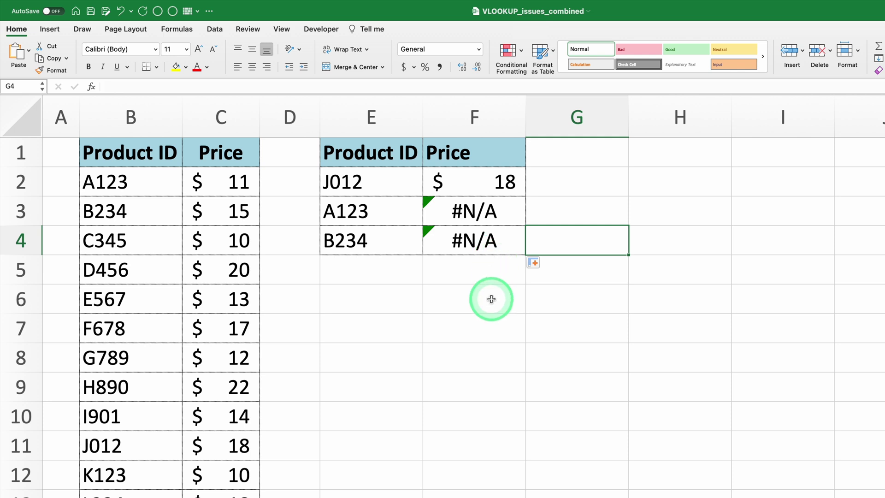
double_click(493, 211)
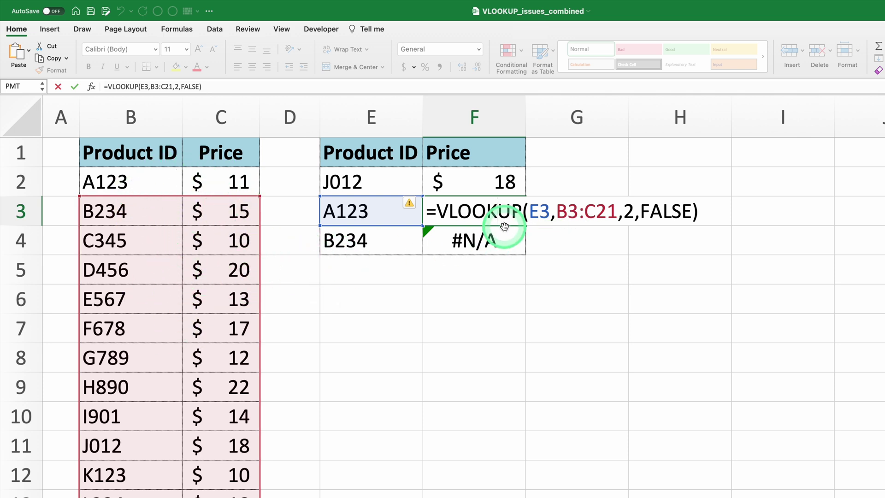
Make F2's lookup range absolute as $B$2:$C$20
key("Return")
double_click(490, 175)
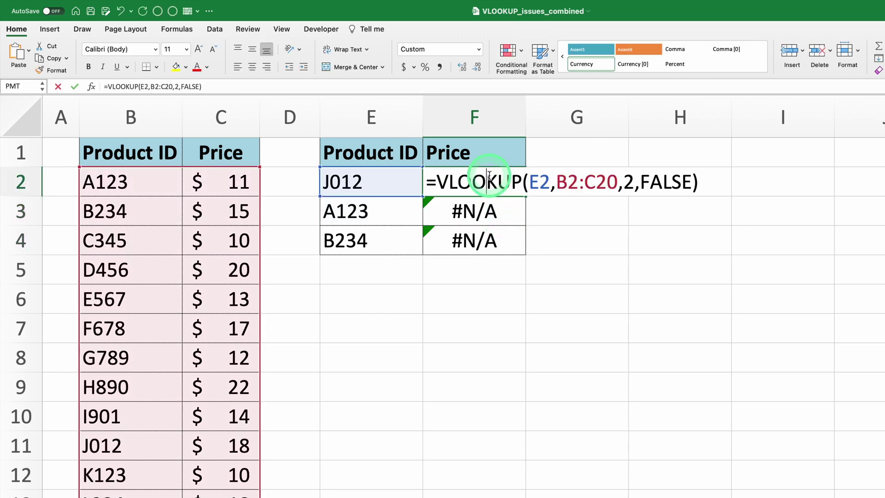
left_click(568, 183)
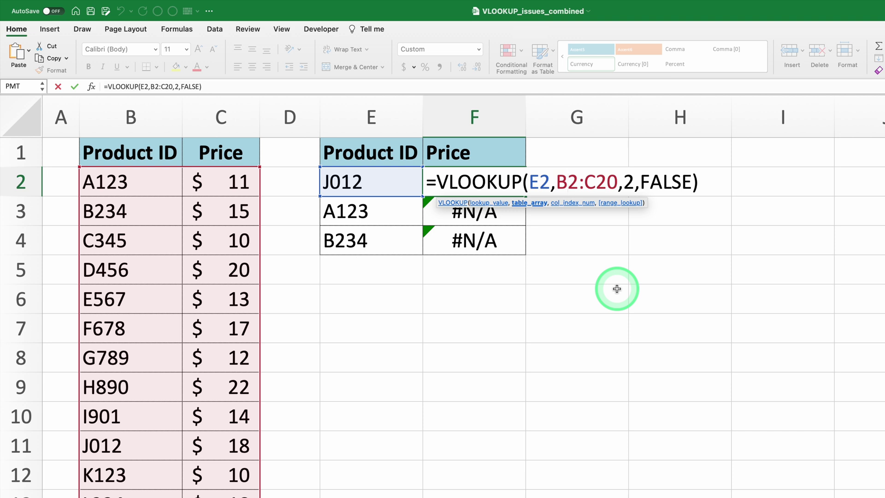
key("F4")
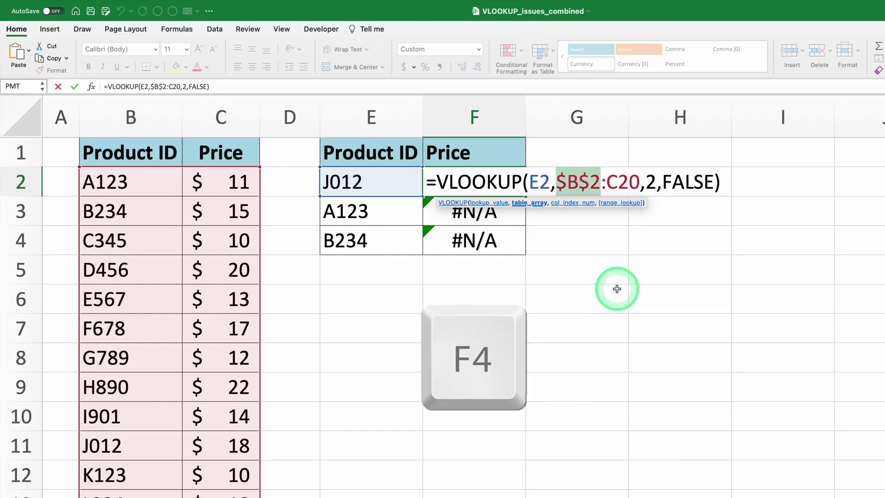
left_click(619, 182)
key("F4")
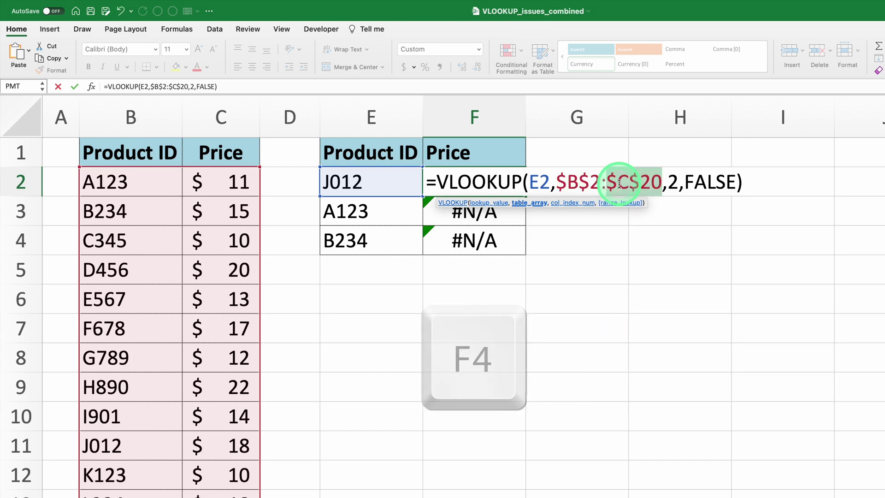
key("Return")
Refill the corrected formula down so A123 and B234 return $11 and $15
left_click(481, 178)
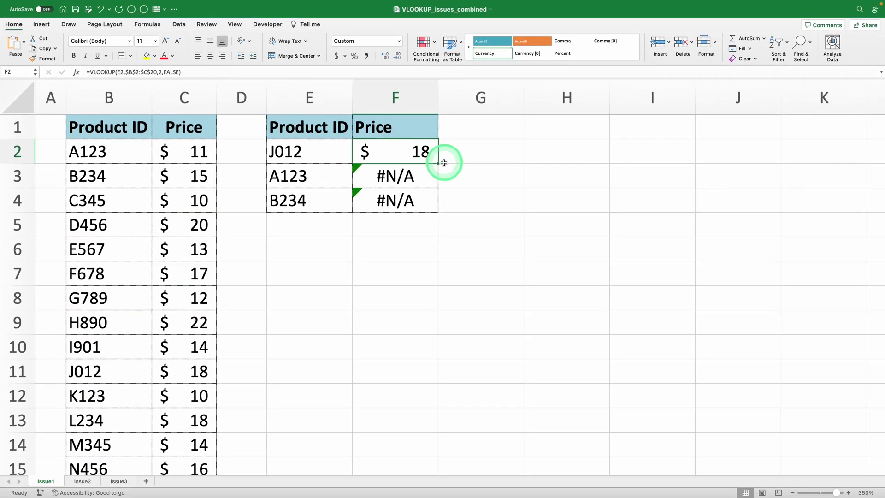
double_click(437, 163)
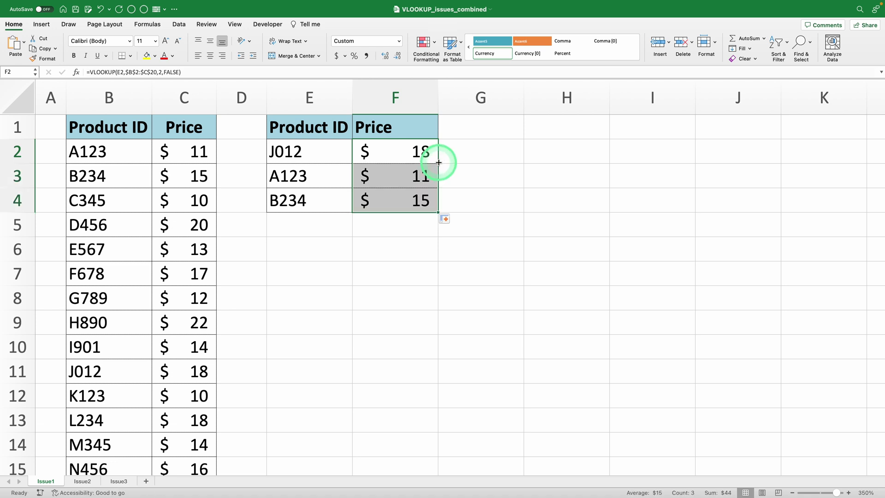
left_click(513, 176)
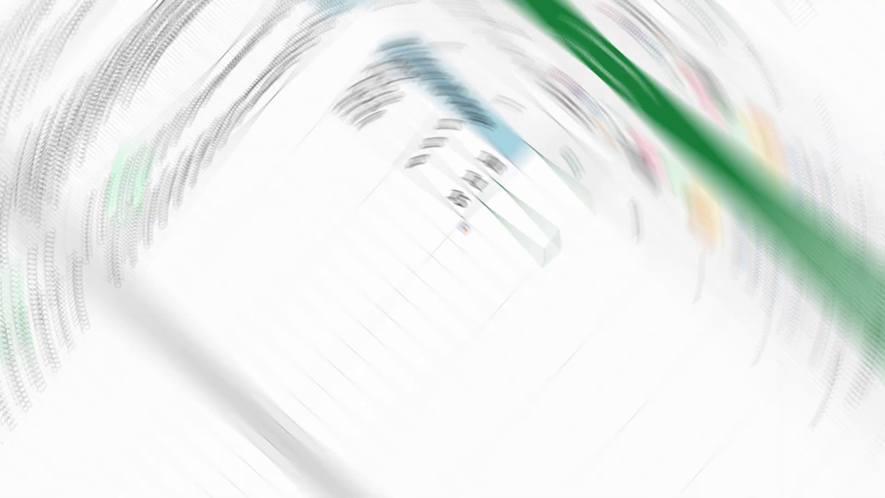
On the Issue2 sheet, inspect F2's =VLOOKUP(E2,$B$2:$C$10,2,FALSE) returning #N/A for A123
left_click(84, 482)
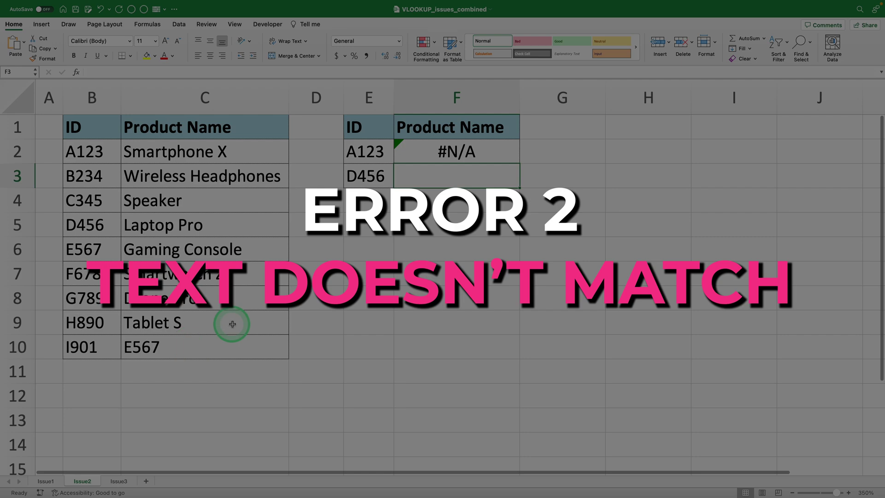
left_click(232, 324)
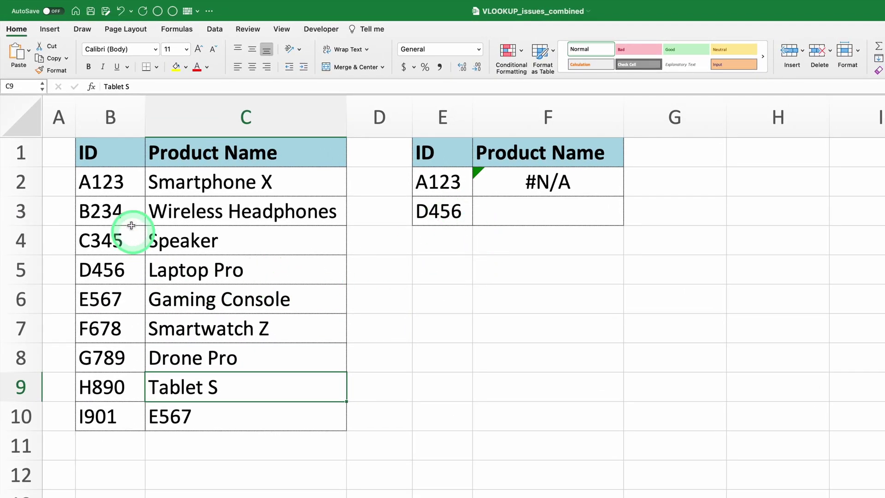
left_click(237, 157)
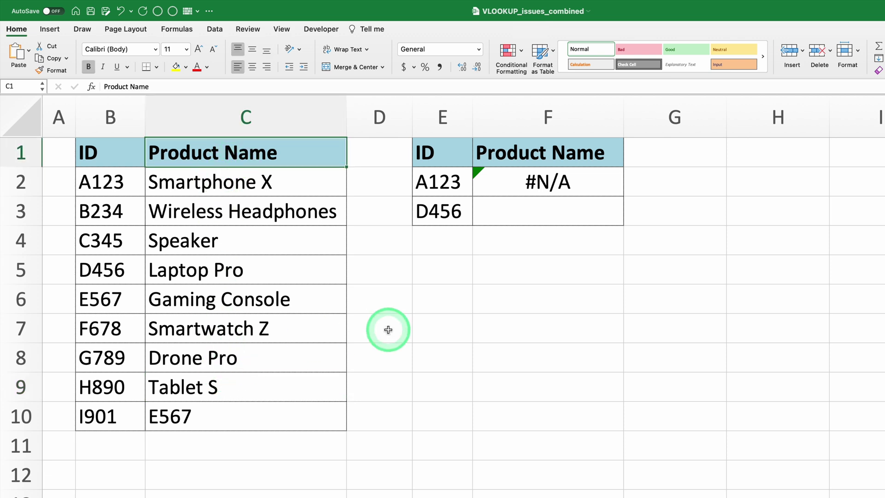
double_click(535, 182)
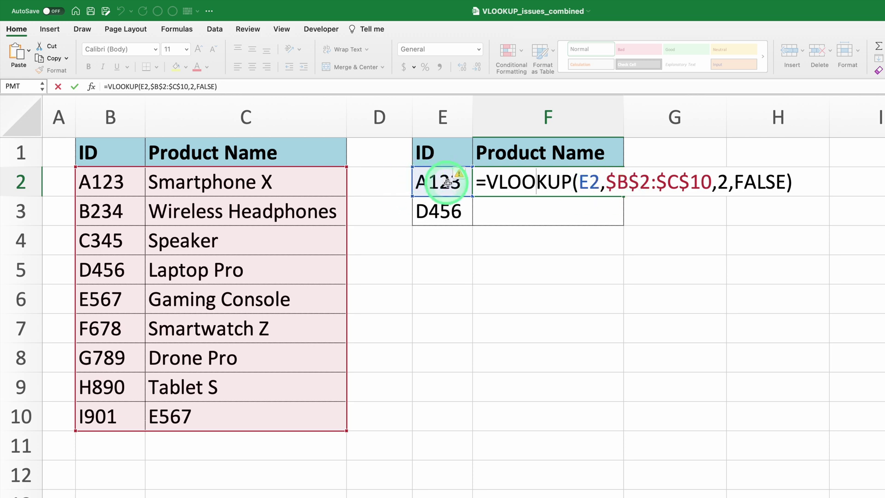
key("Return")
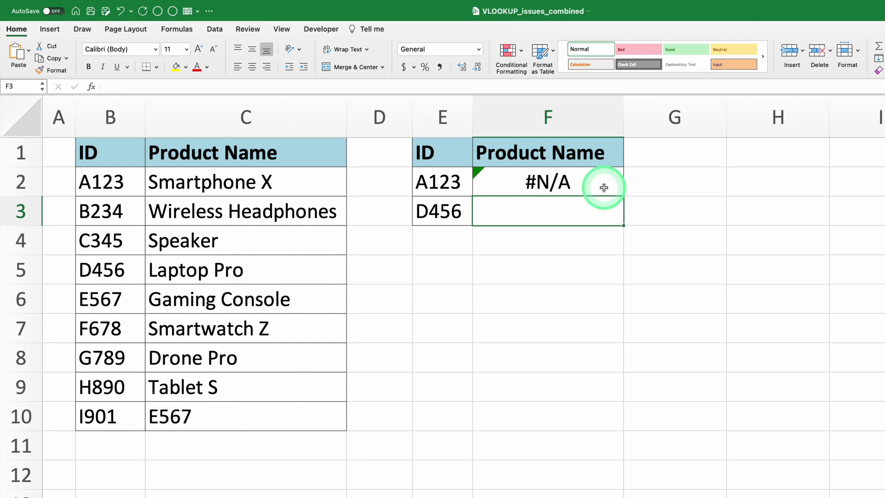
Check the A123 lookup ID in E2 against A123 in the source list for extra spaces
left_click(443, 179)
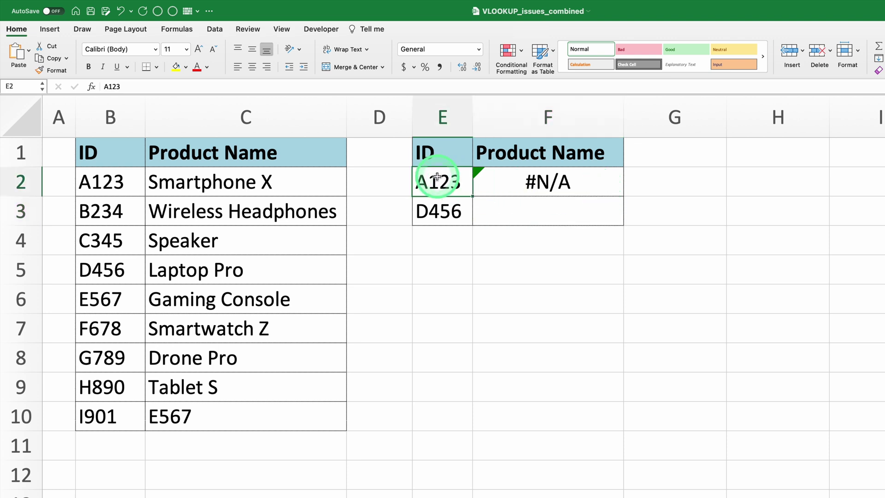
left_click(95, 185)
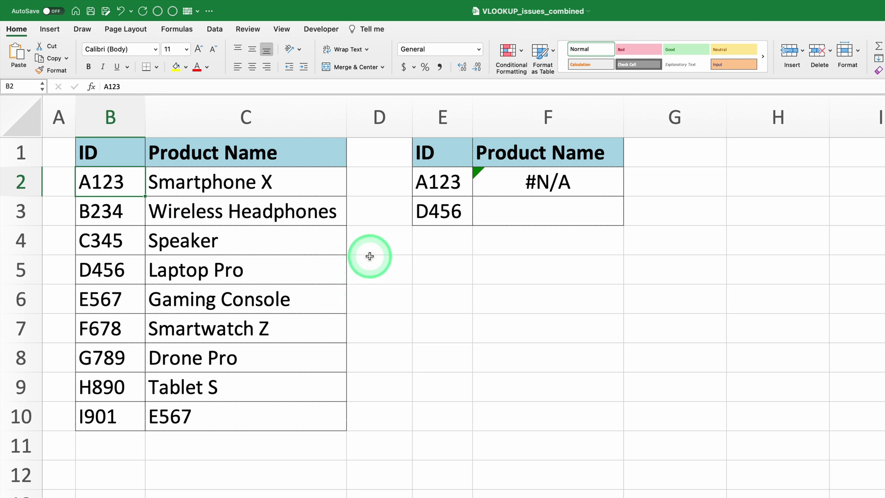
left_click(439, 184)
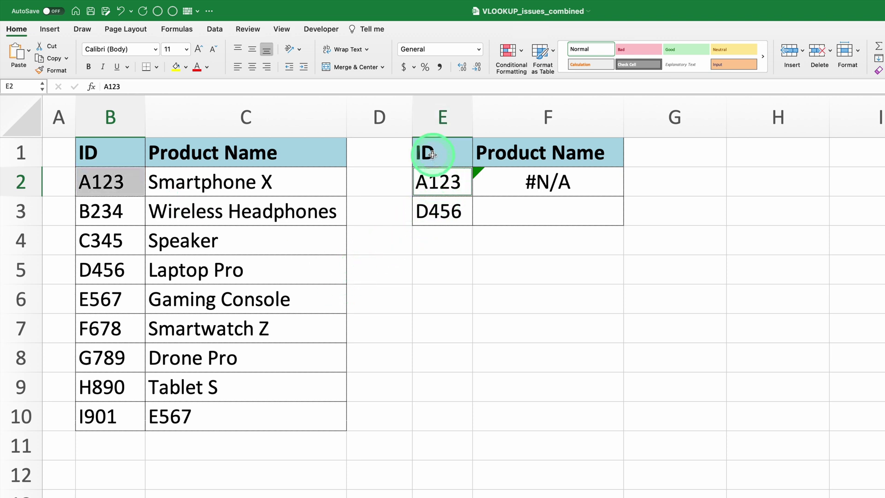
double_click(443, 178)
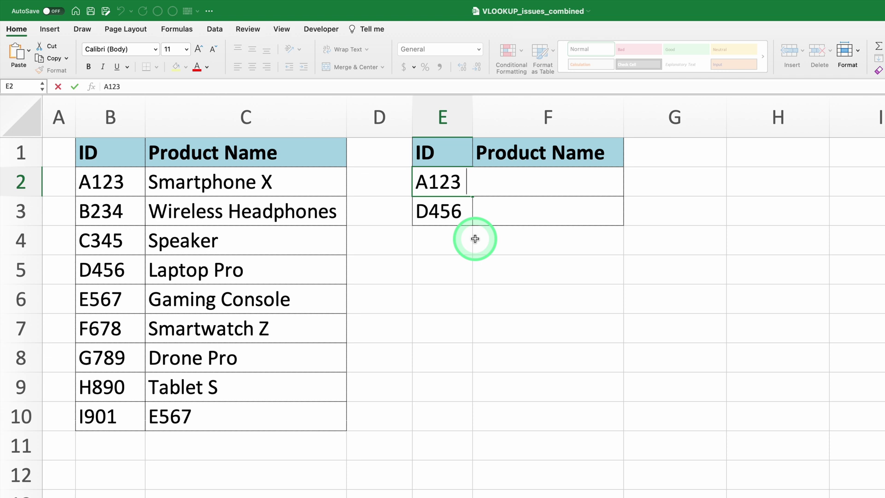
key("Return")
Enter =E2=B2 in E5, which returns FALSE and shows the two IDs differ
left_click(451, 266)
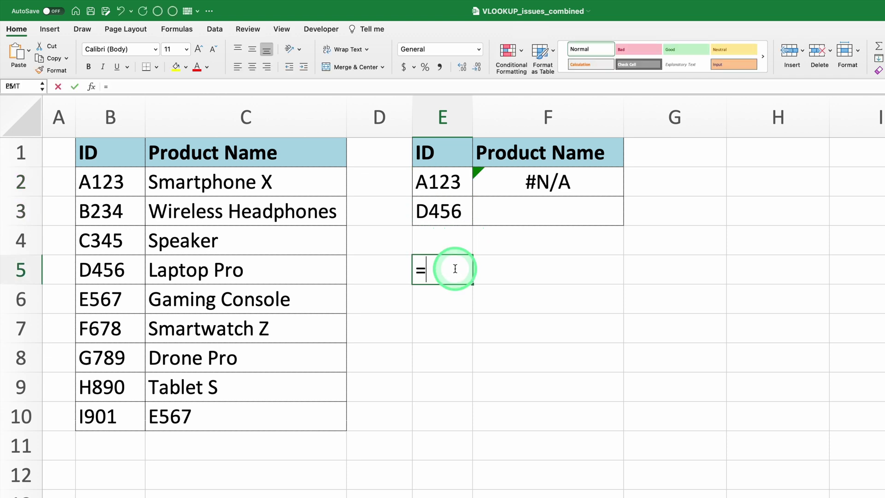
type("=")
left_click(433, 180)
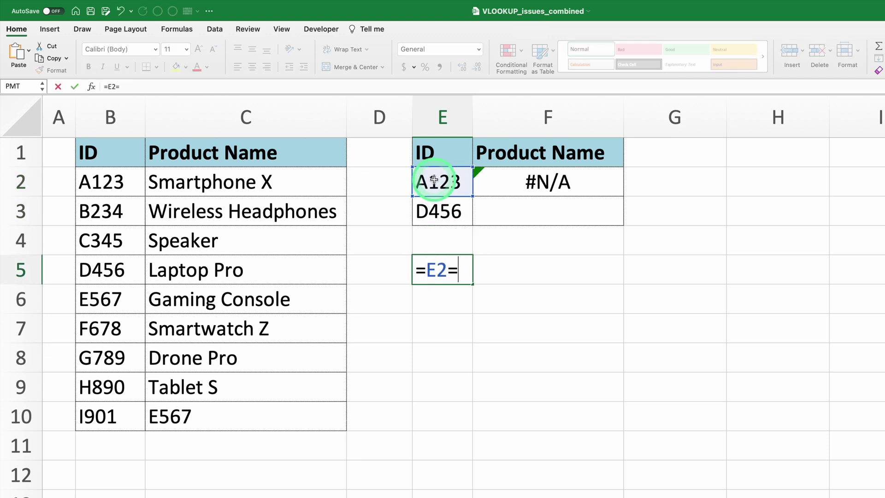
type("=")
left_click(102, 180)
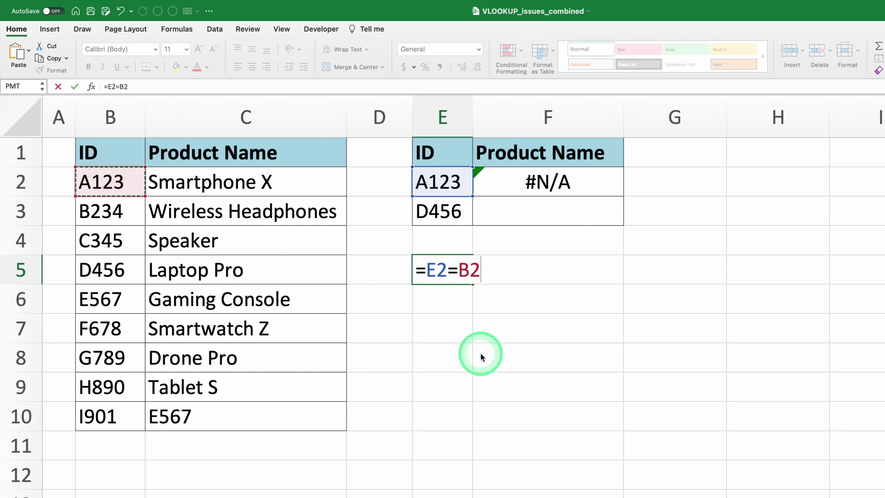
key("Return")
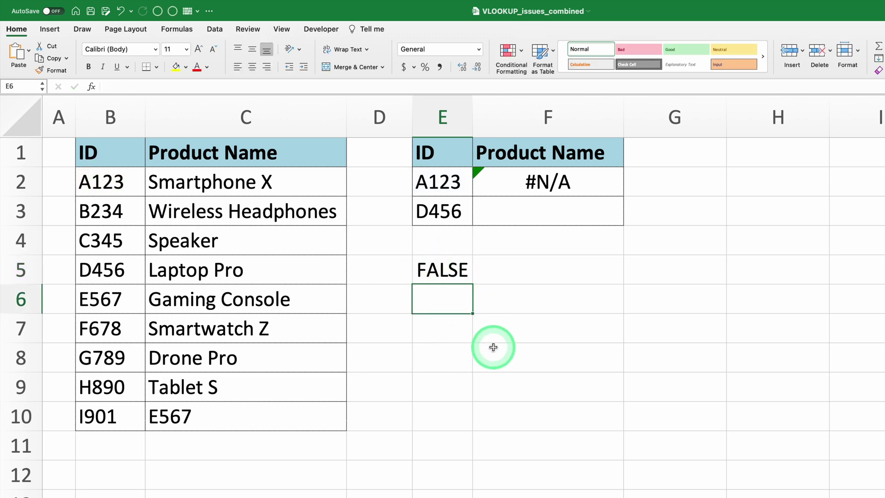
left_click(452, 275)
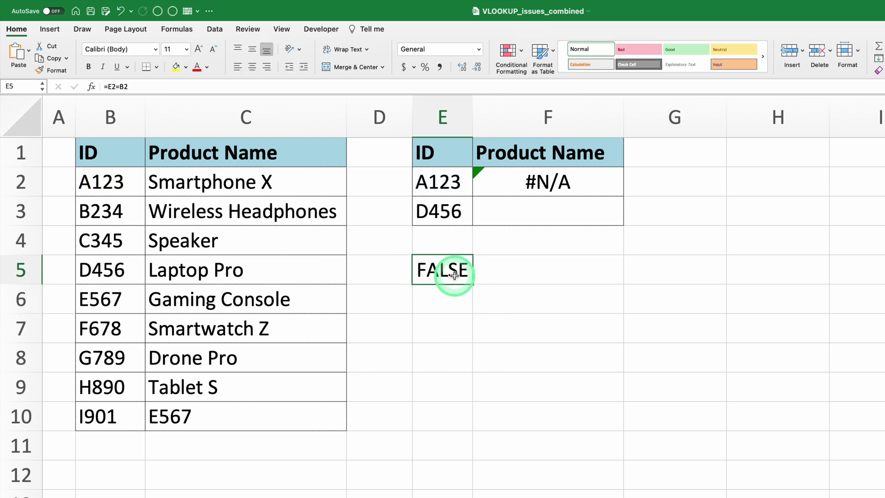
double_click(522, 182)
Wrap E2 in TRIM() inside F2's VLOOKUP for Smartphone X, then fill down so F3 shows Laptop Pro
left_click(584, 183)
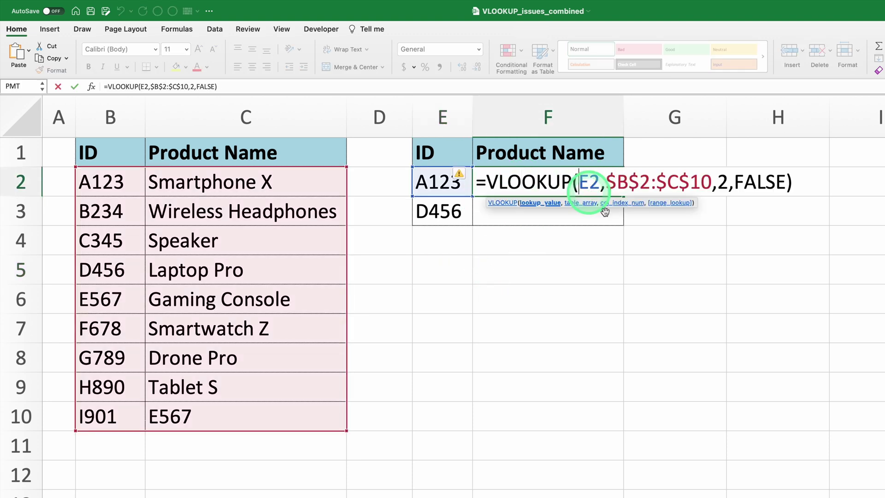
type("trim")
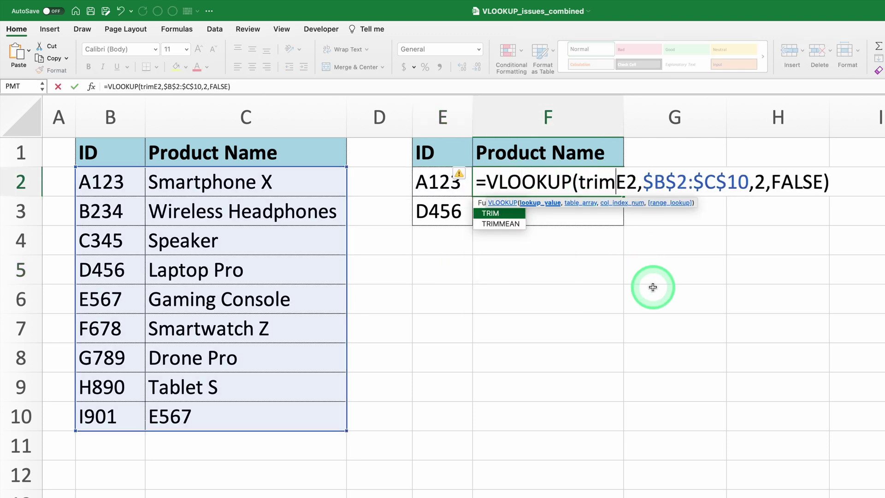
type("(E2")
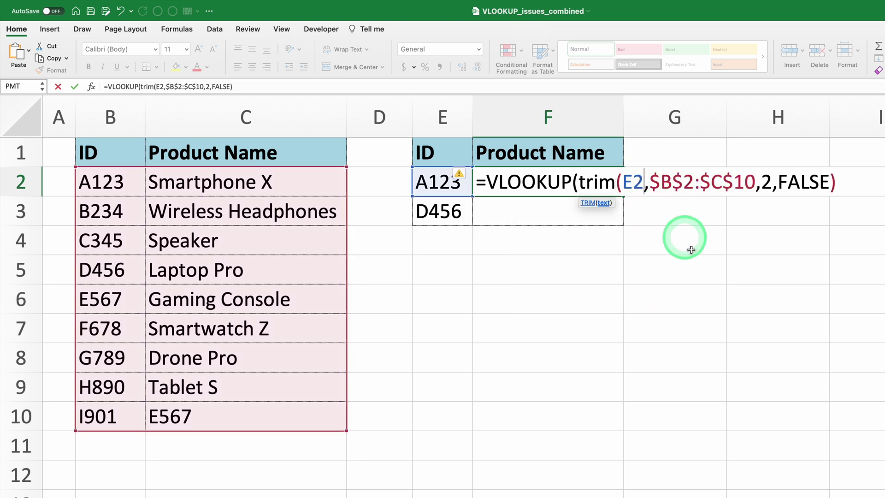
type(")")
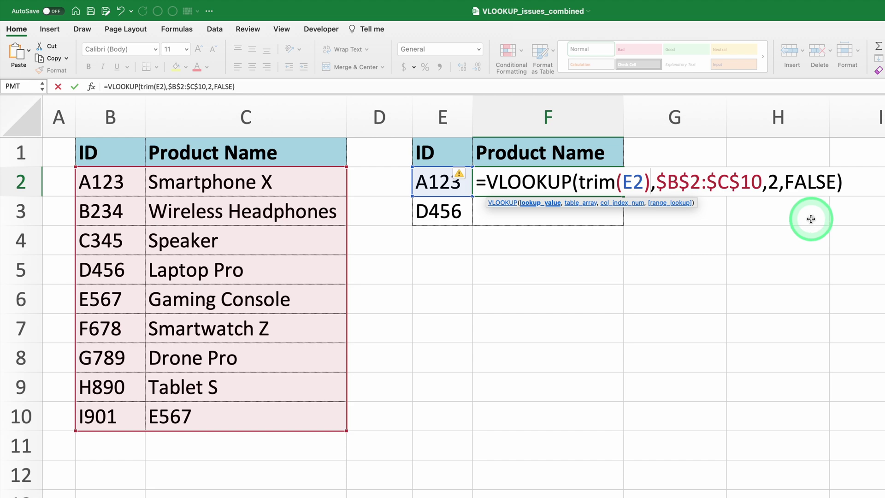
key("Return")
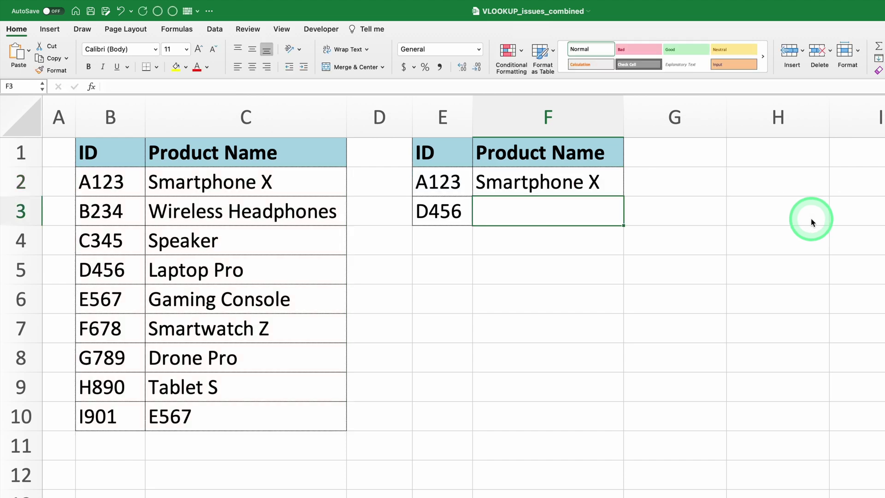
left_click(612, 179)
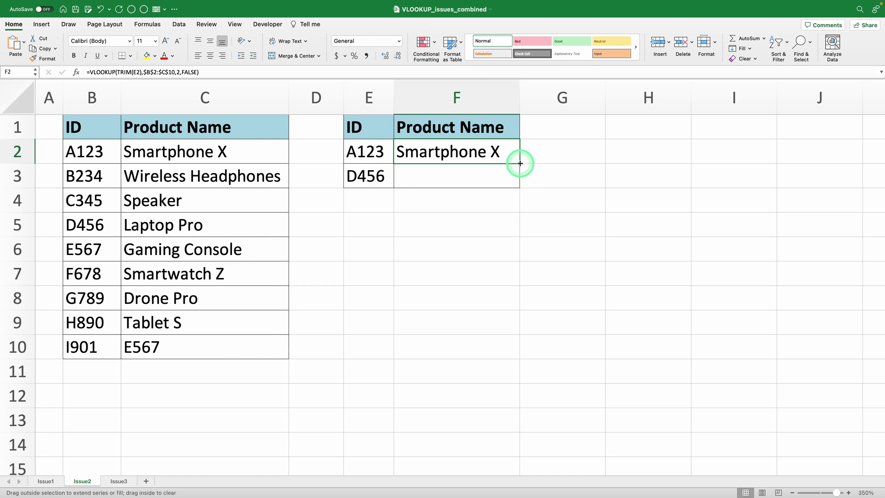
double_click(562, 175)
left_click(558, 266)
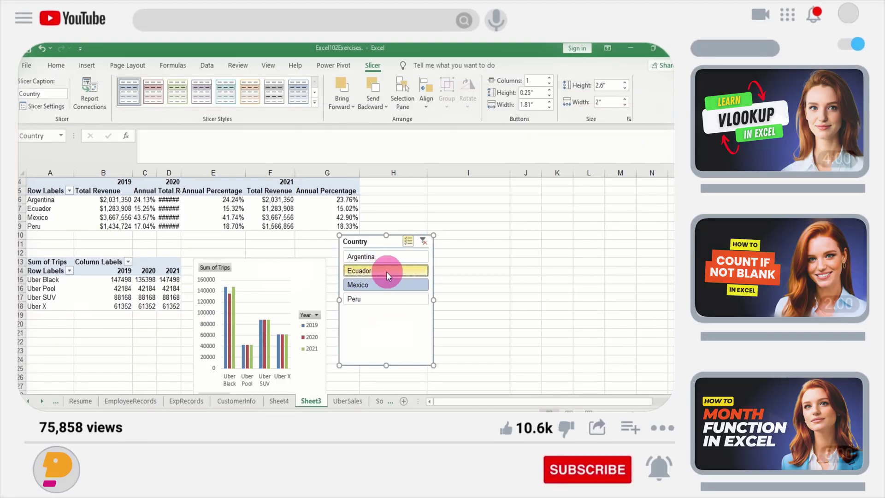
left_click(386, 272)
left_click(169, 280)
left_click(392, 65)
left_click(270, 80)
left_click(259, 236)
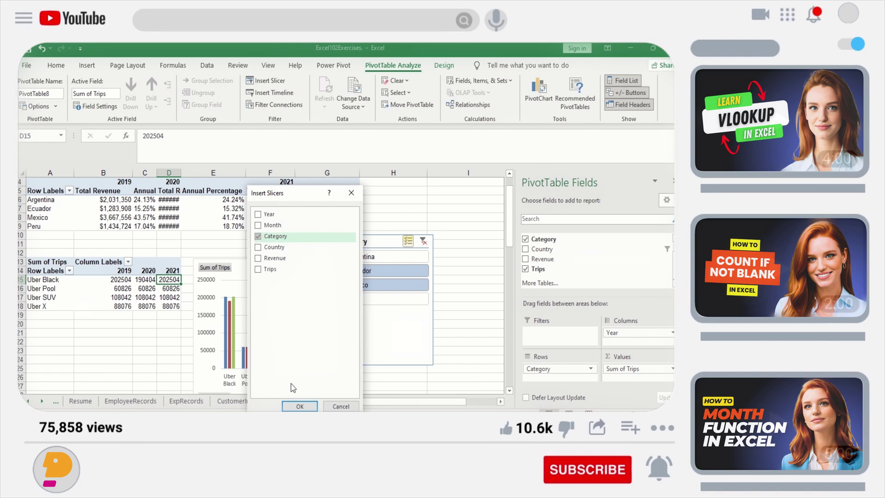
left_click(299, 406)
left_click(484, 257)
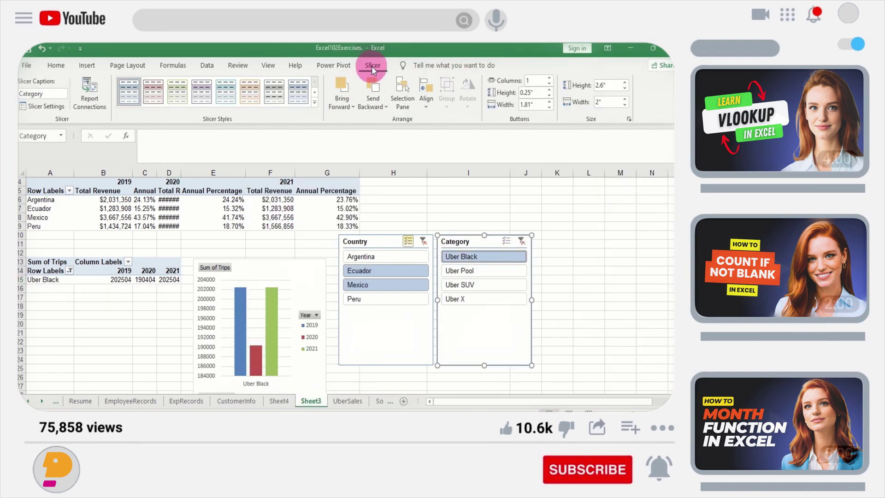
left_click(89, 94)
left_click(358, 357)
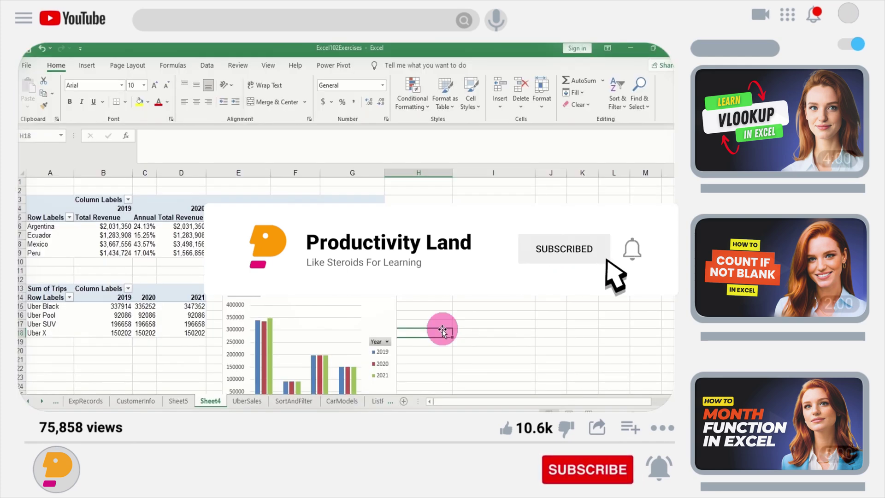
left_click(70, 299)
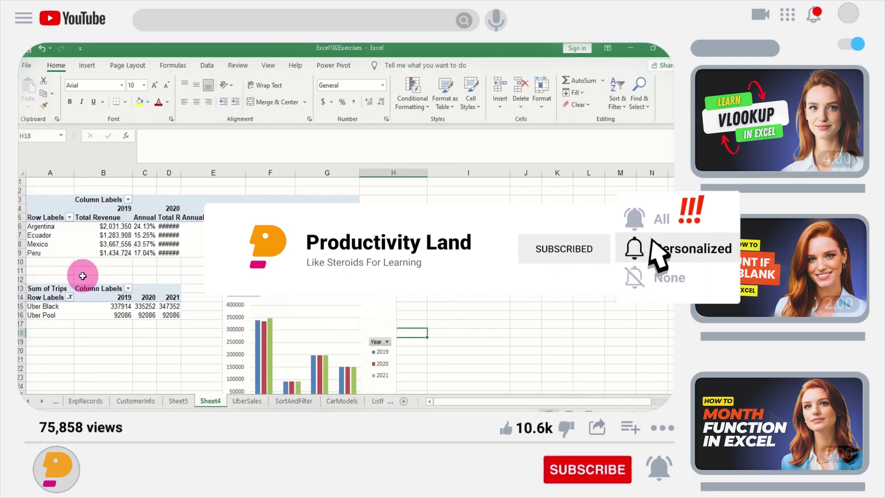
left_click(128, 288)
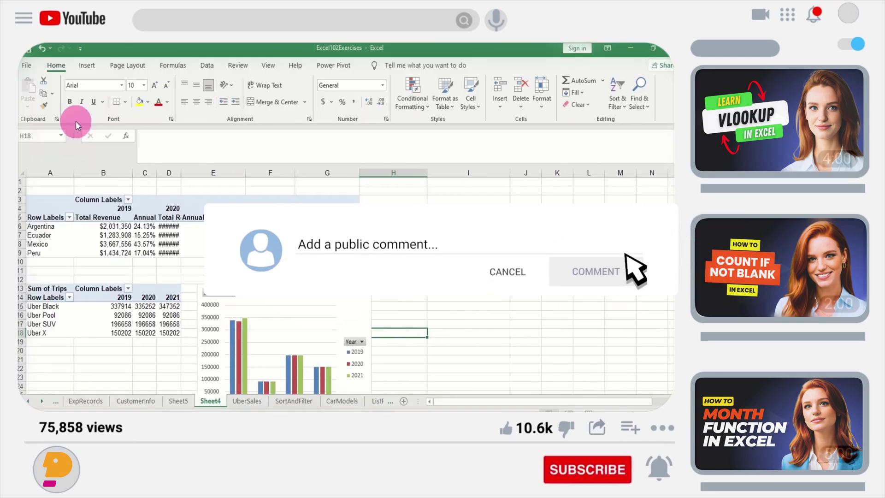
left_click(145, 307)
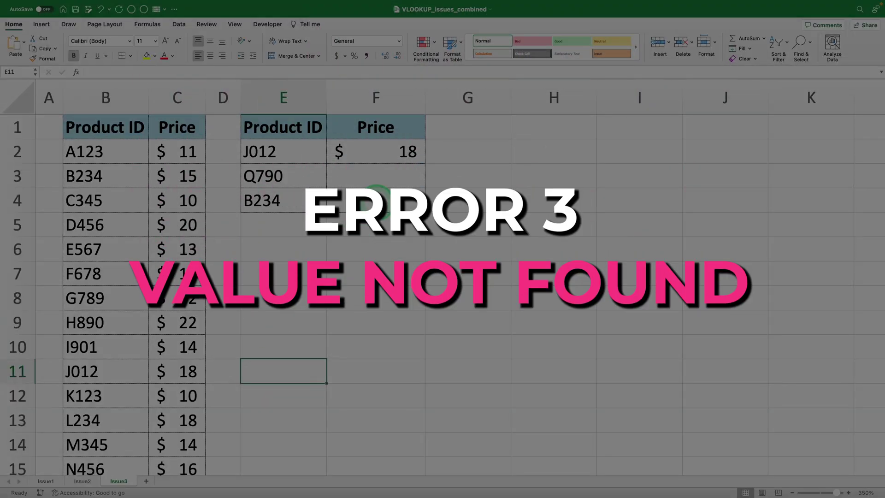
Fill F2's price lookup down to F4, giving $15 for B234 and #N/A for Q790
left_click(383, 158)
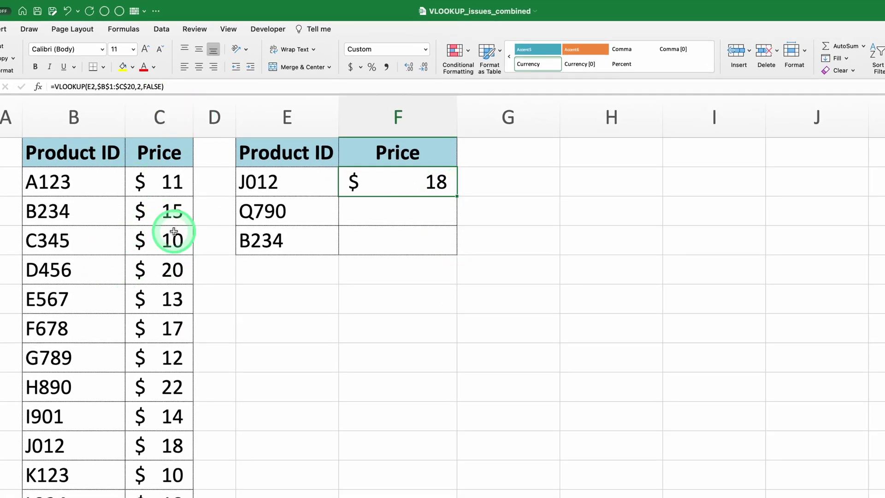
double_click(418, 182)
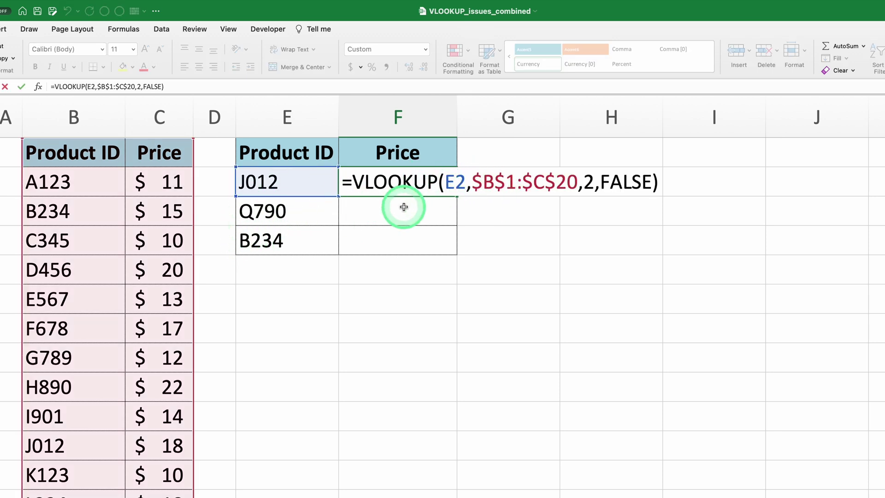
key("Escape")
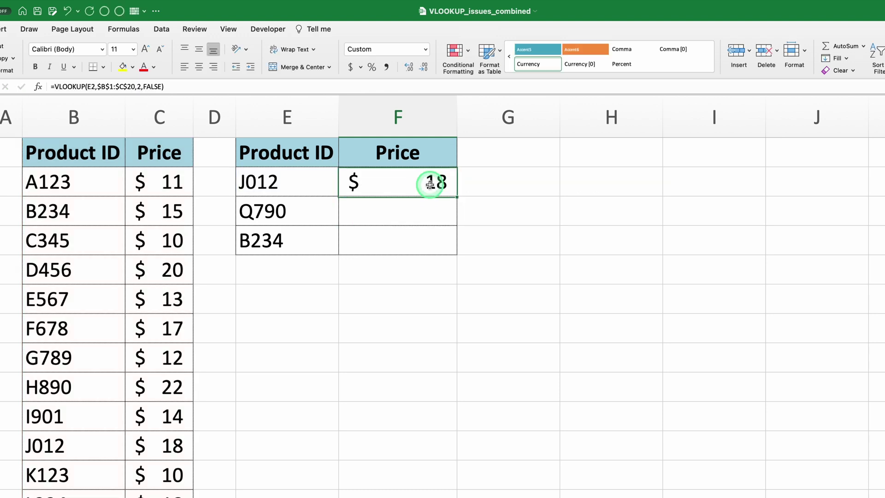
double_click(456, 196)
left_click(510, 263)
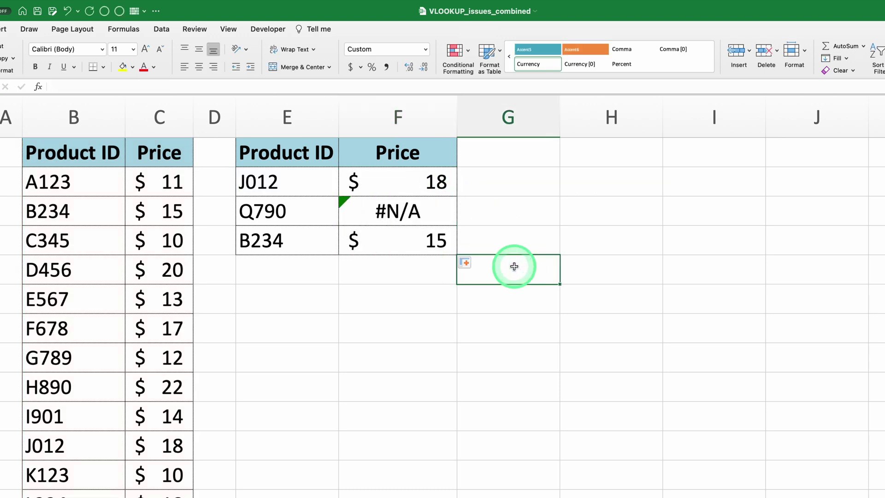
left_click(380, 213)
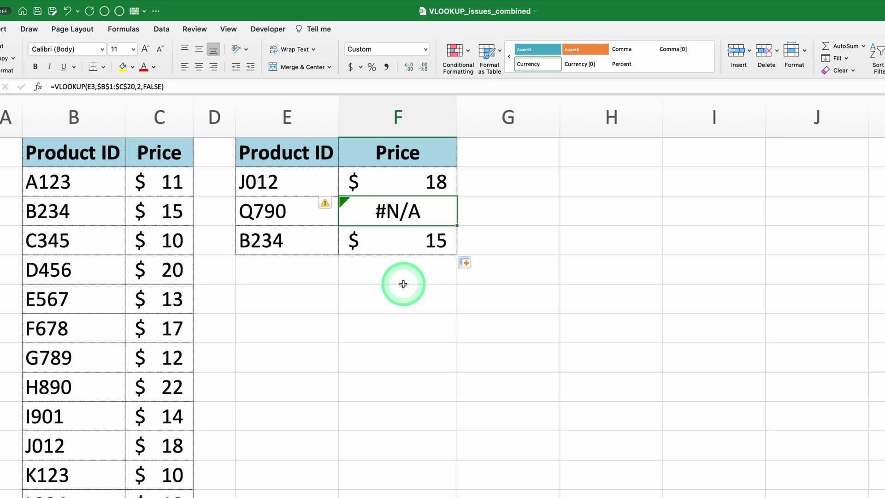
double_click(394, 211)
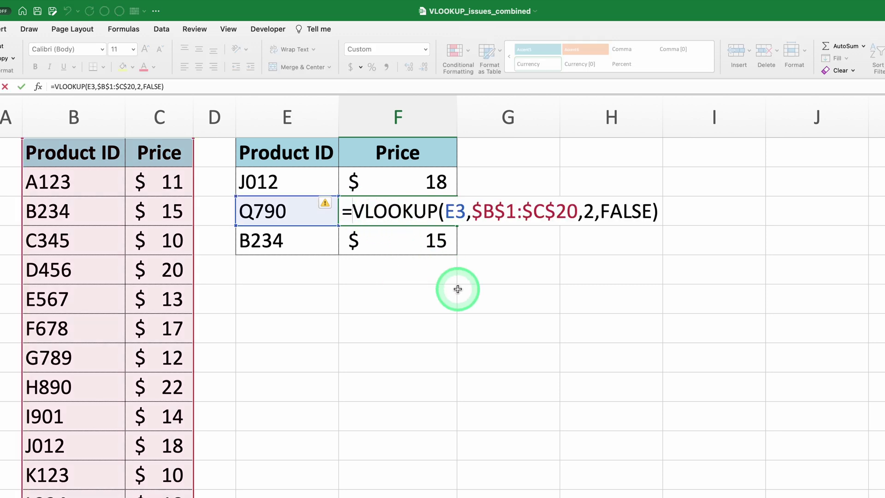
Wrap F3's VLOOKUP in IFERROR(...,"Not Found") so Q790 shows Not Found
type("iferr")
key("Tab")
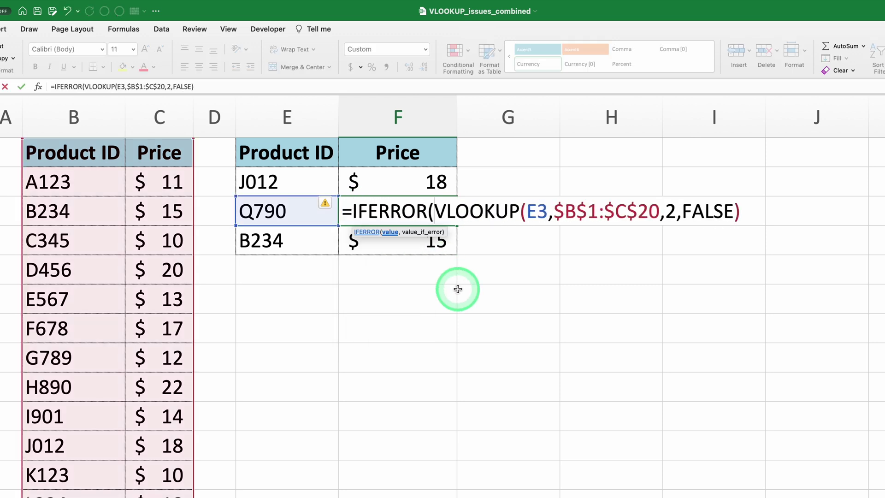
left_click(742, 211)
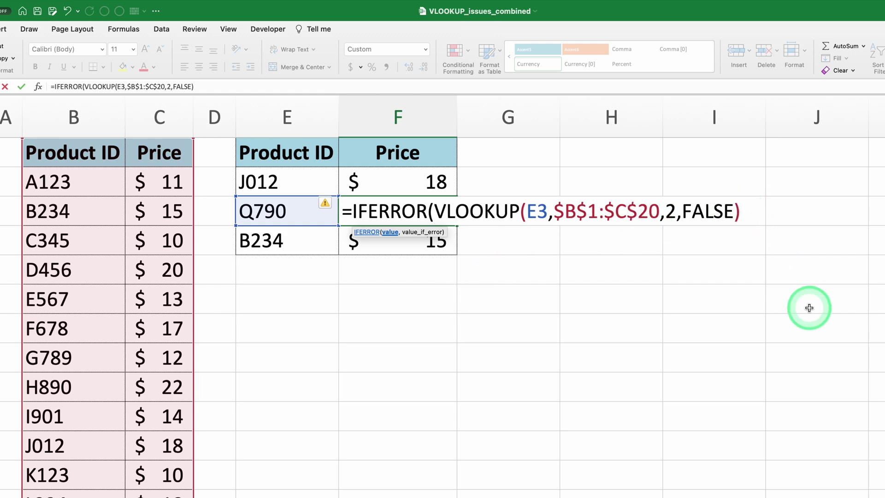
type(",")
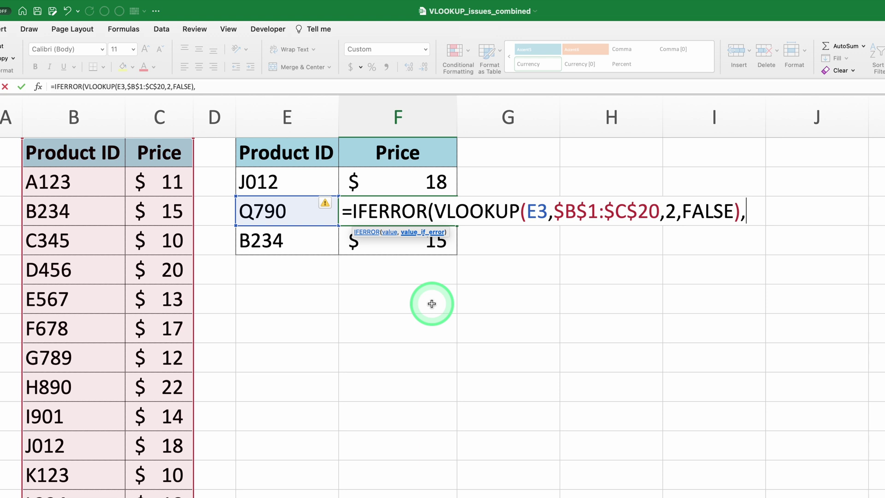
type("\"Not Found\")")
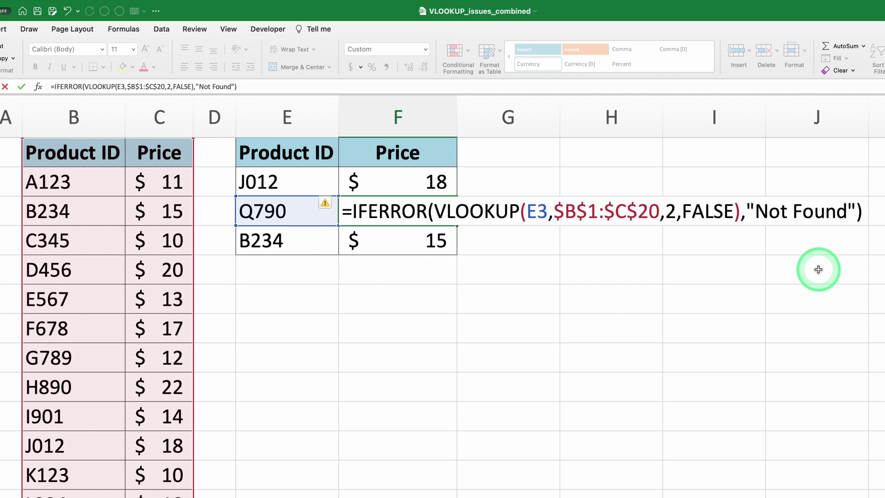
key("Return")
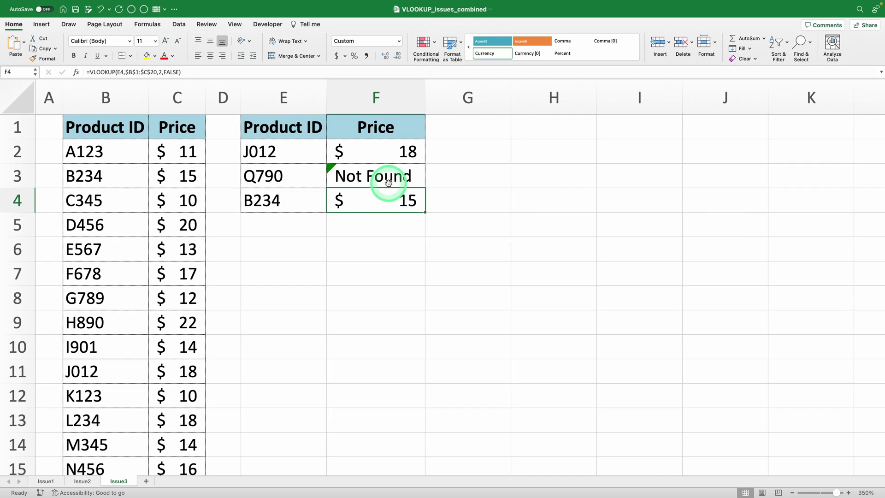
left_click(389, 182)
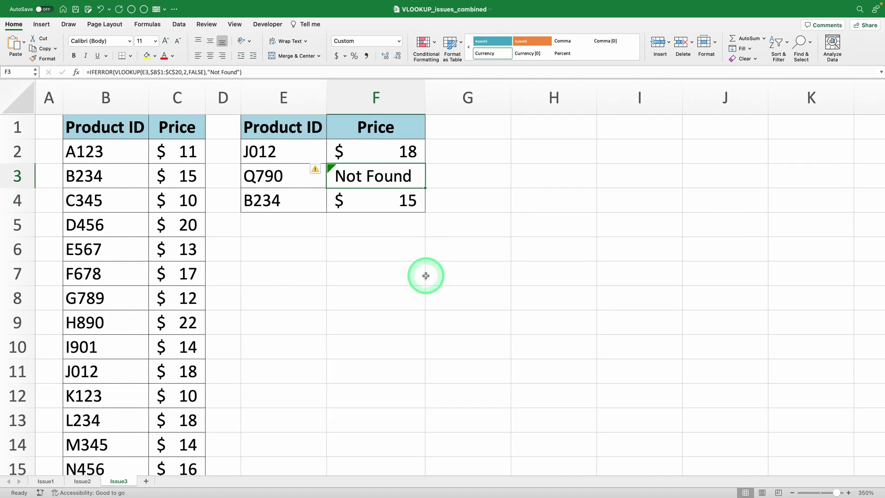